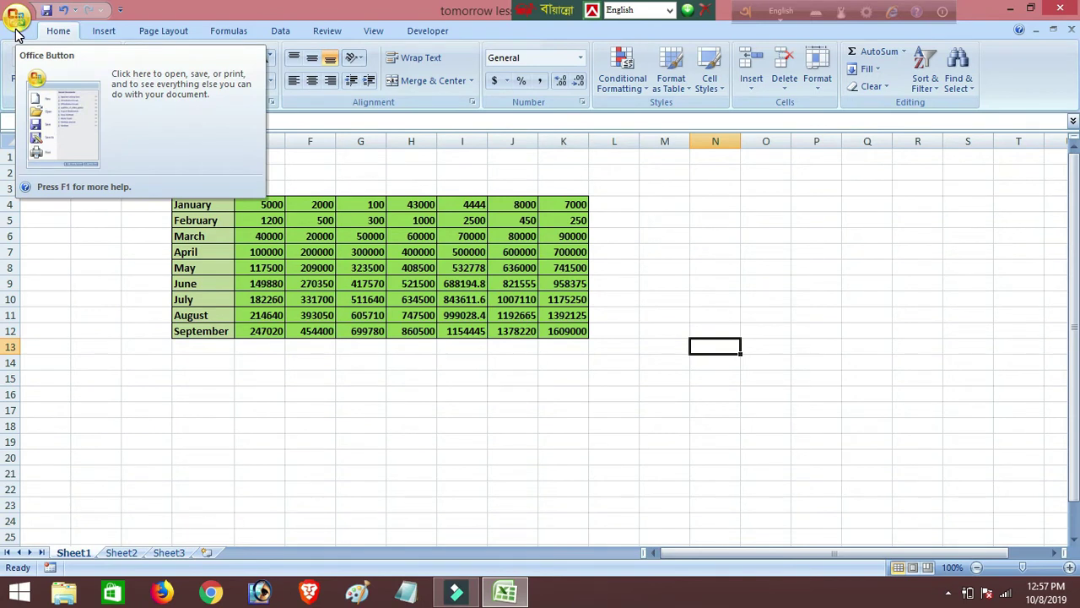
Step: Open Excel Options from the Office Button and nudge the dialog slightly
click(17, 18)
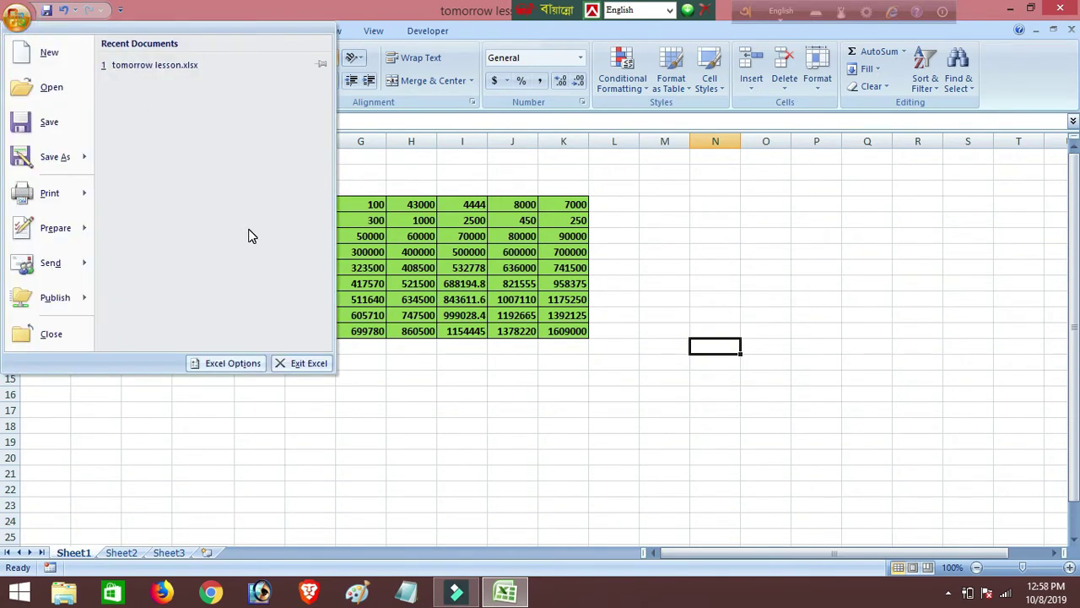
click(229, 365)
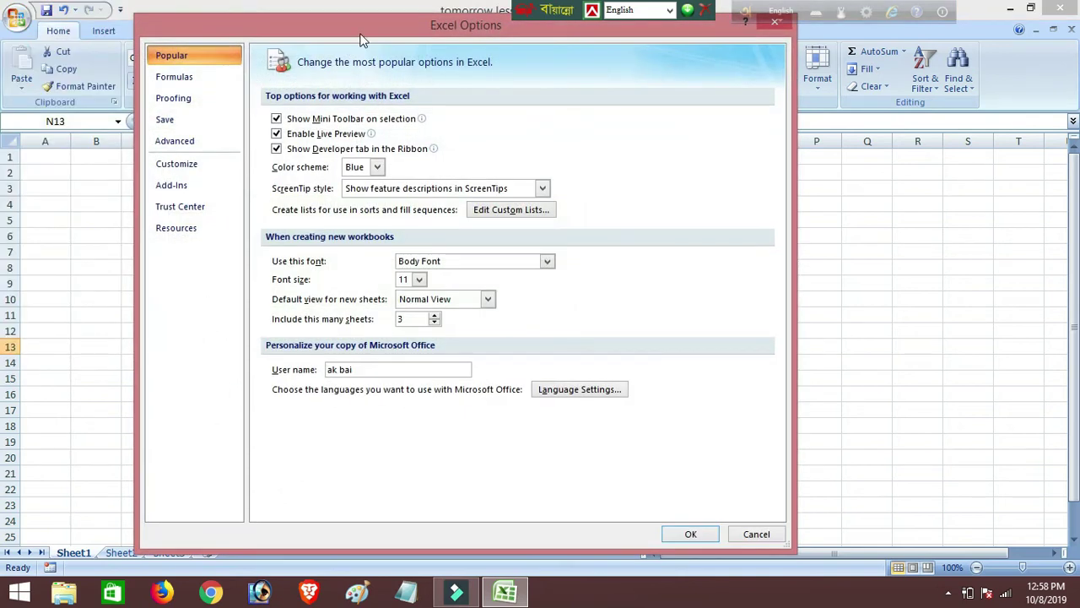
drag(361, 31, 368, 37)
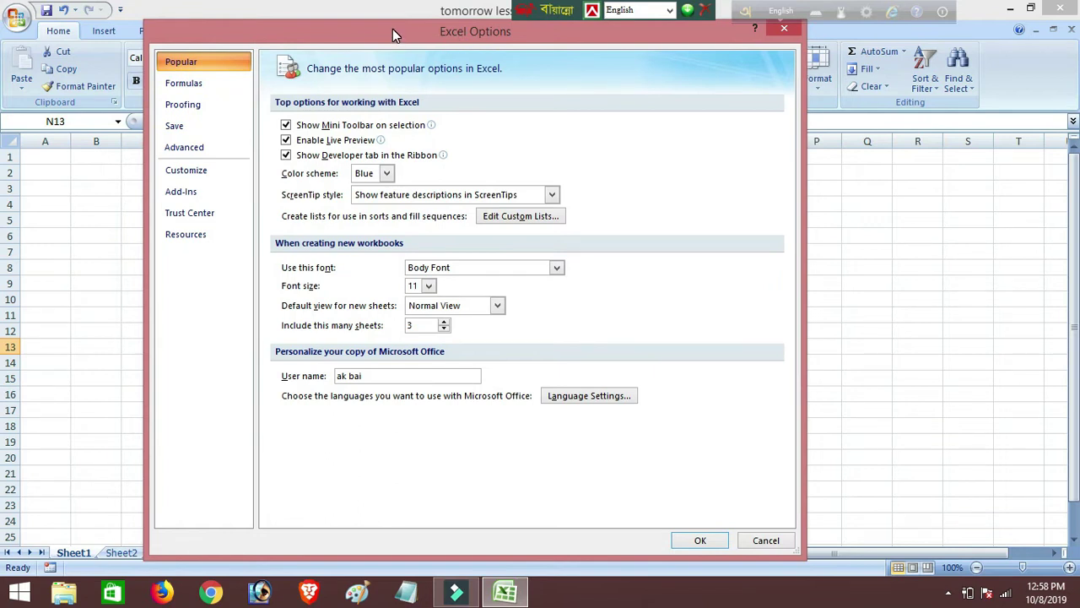
Step: On the Customize page, choose All Commands and add Camera to the Quick Access Toolbar
click(186, 173)
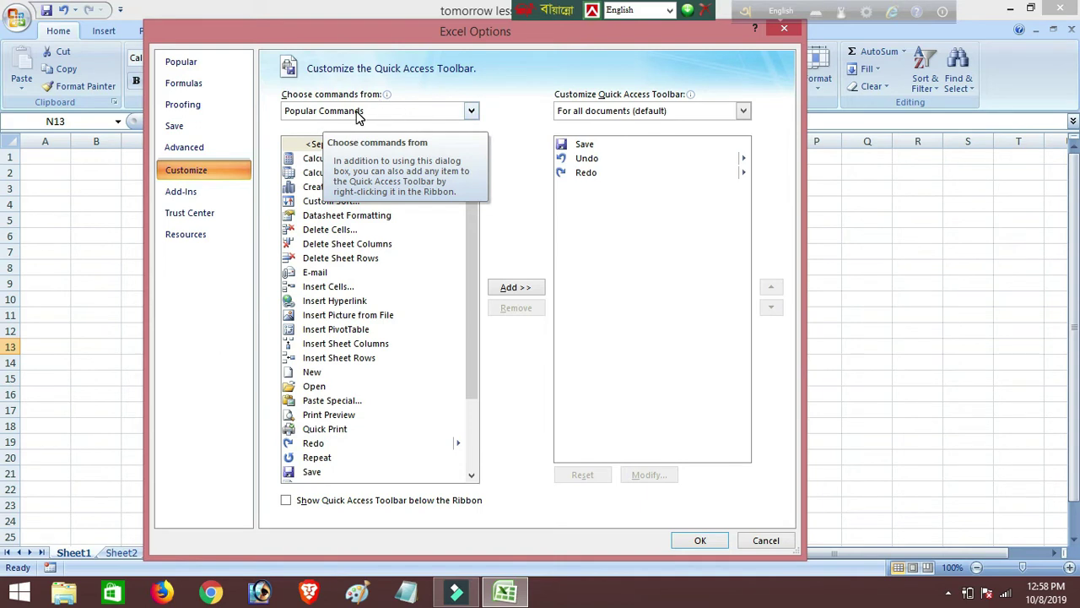
click(472, 111)
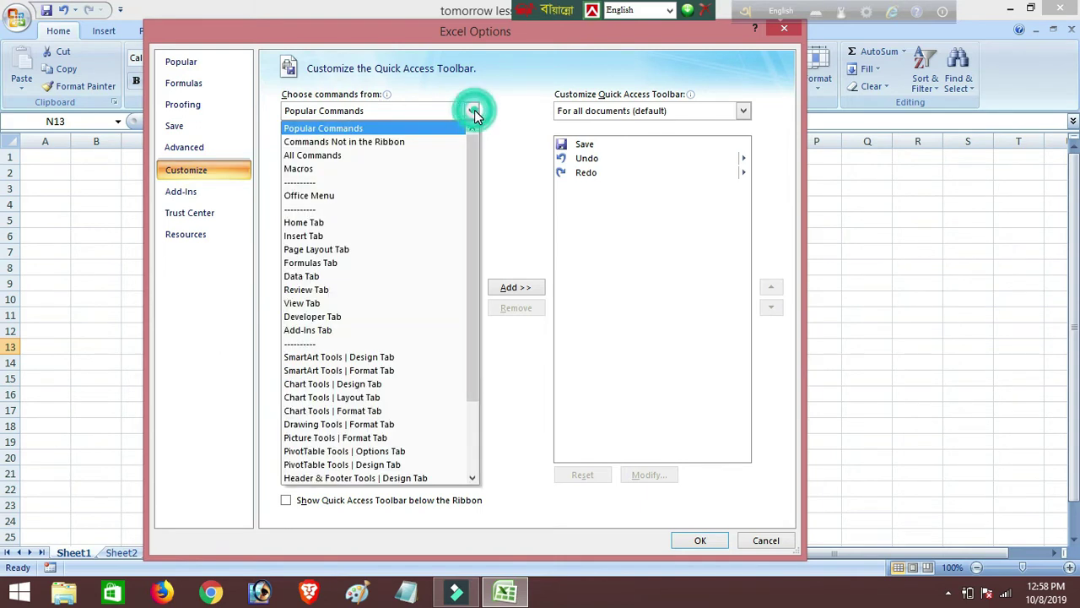
click(380, 156)
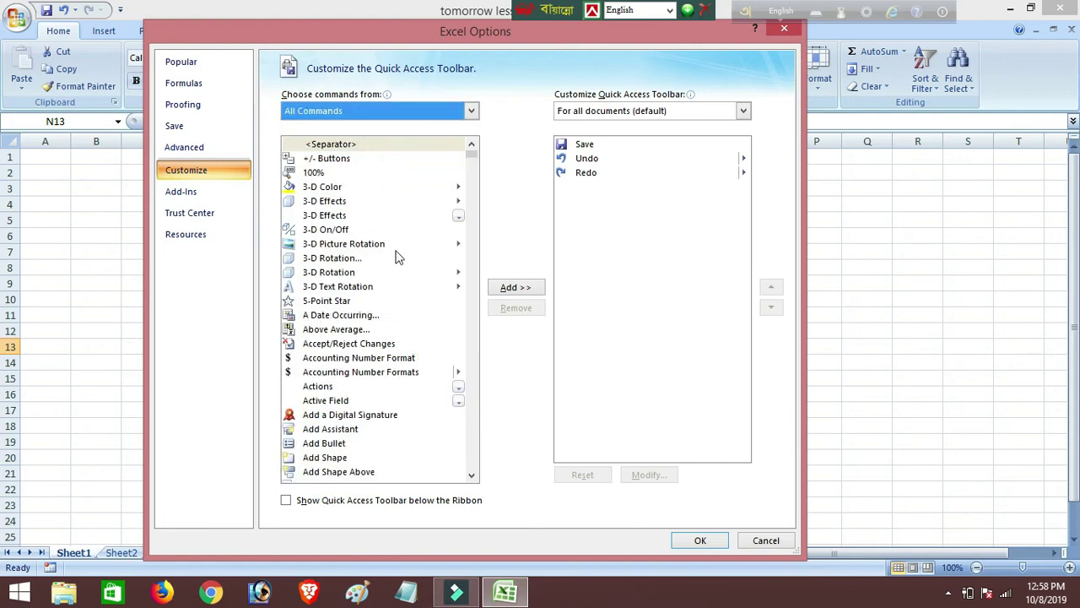
click(351, 291)
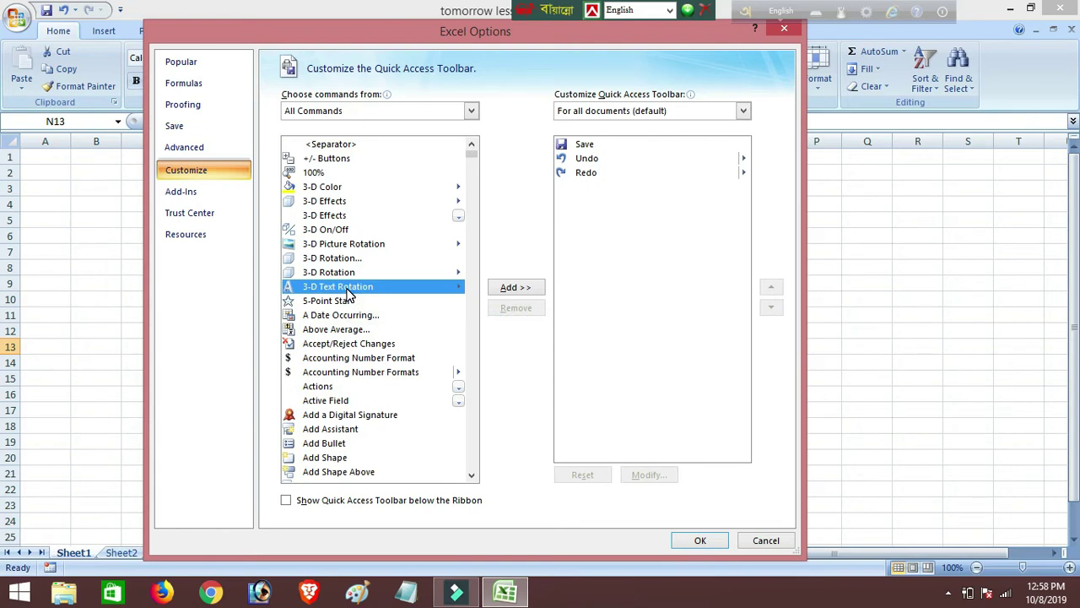
key(c)
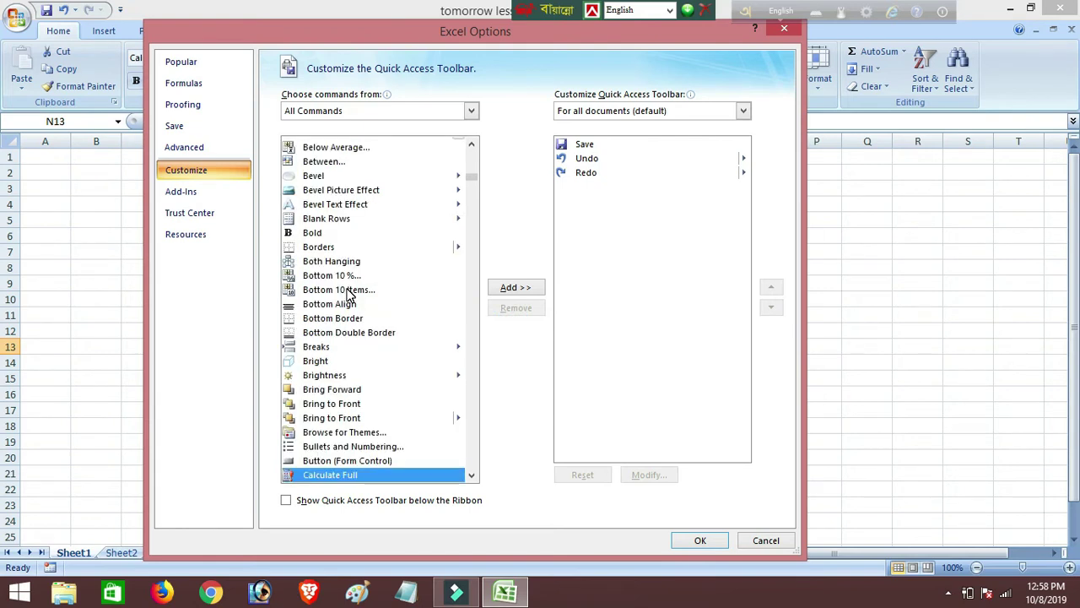
key(Down)
key(Down)
key(Down)
key(Down)
key(Down)
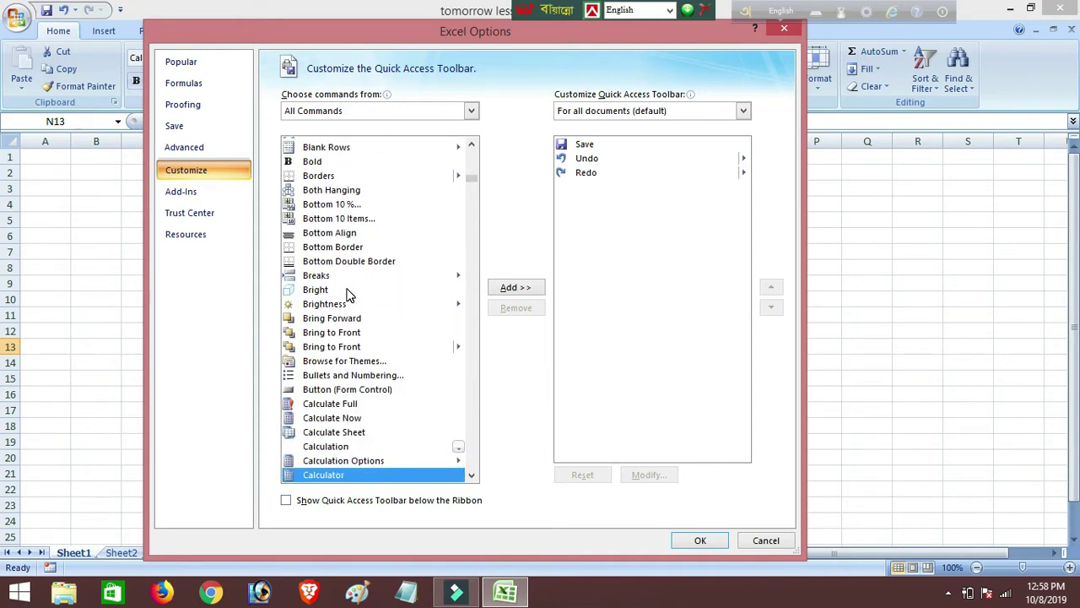
key(Down)
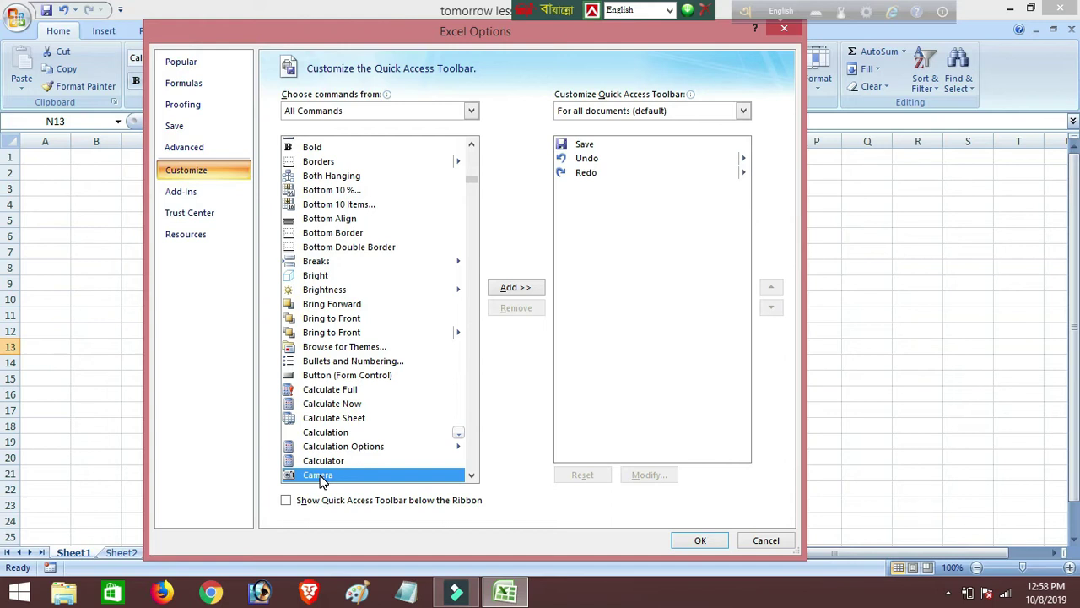
click(512, 291)
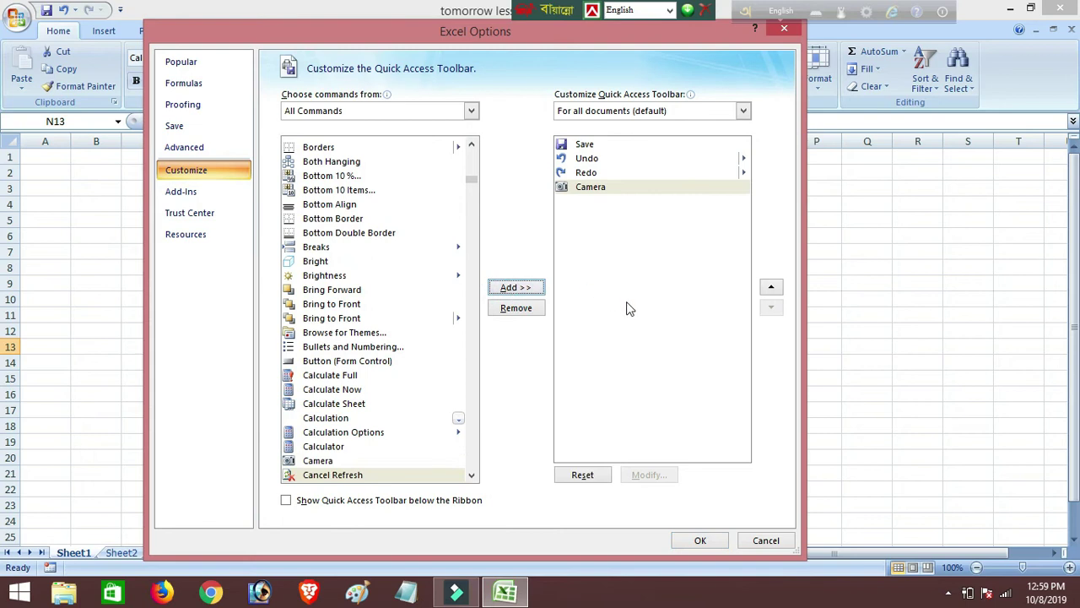
Step: Confirm Excel Options with OK so Camera appears on the Quick Access Toolbar
click(701, 541)
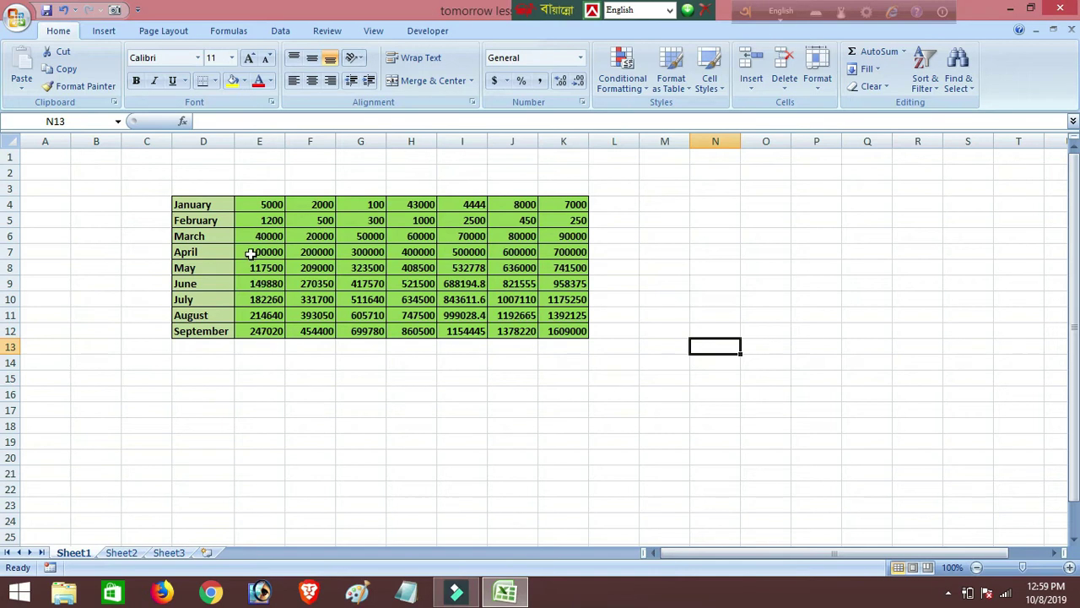
Step: Snapshot cell D4 with the Camera tool, enlarge the picture and place it below the table
click(202, 206)
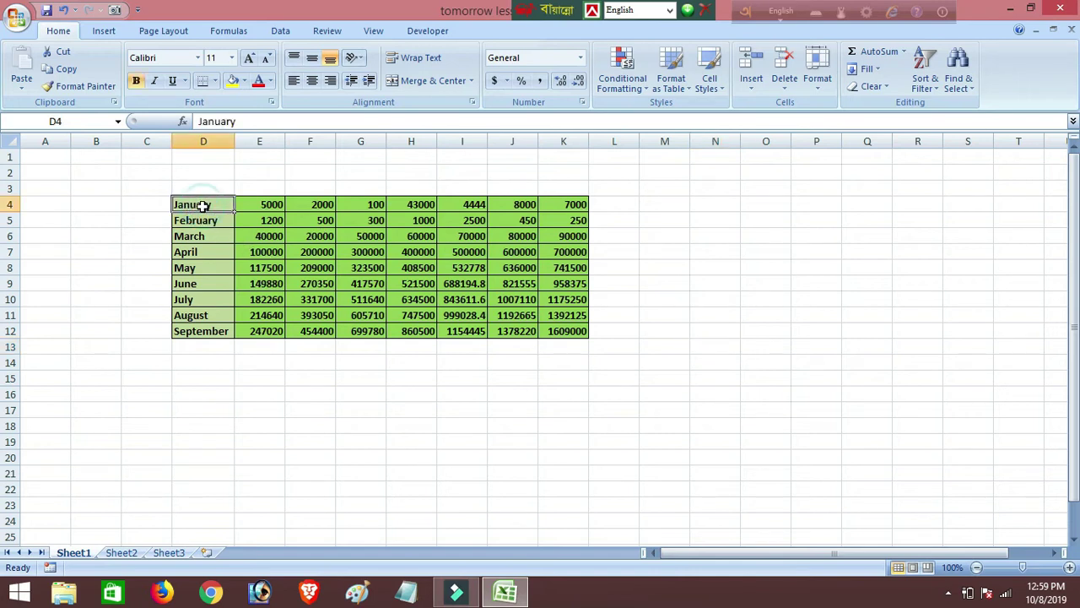
click(115, 10)
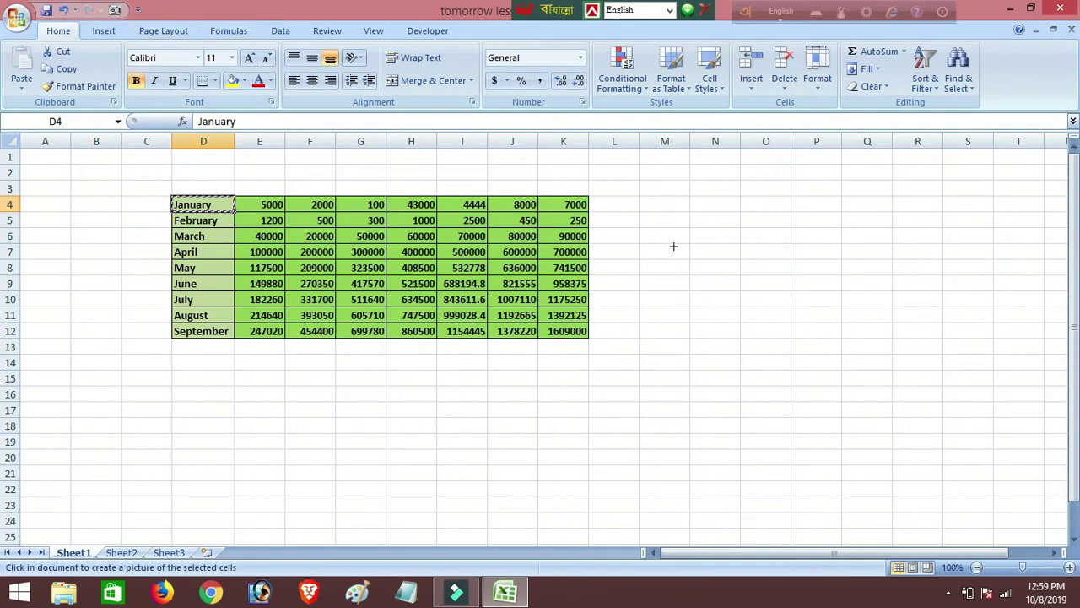
drag(638, 244, 835, 356)
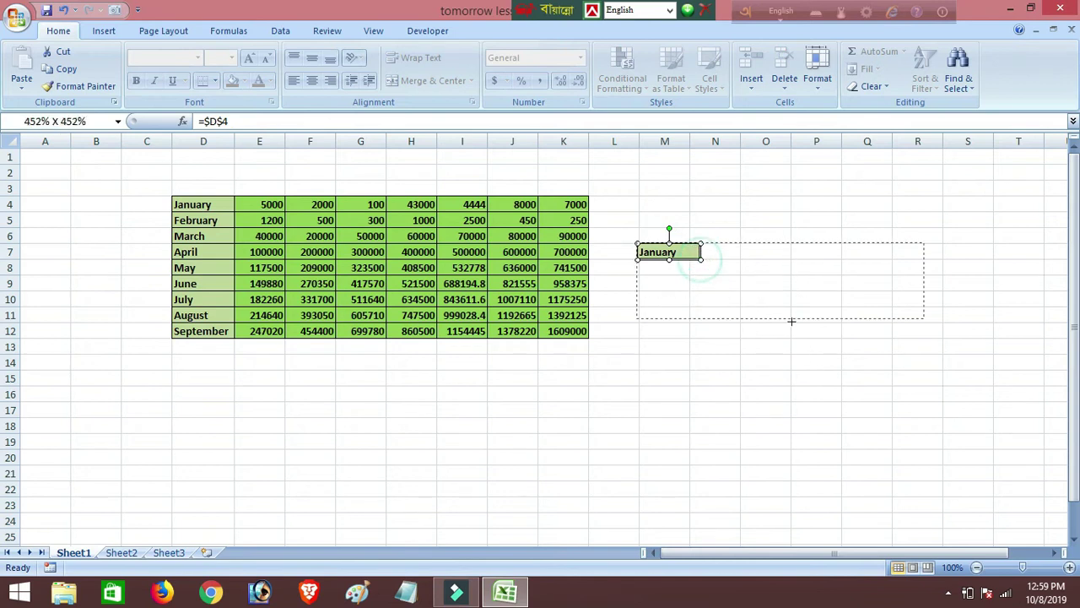
drag(700, 259, 1047, 349)
drag(847, 316, 789, 420)
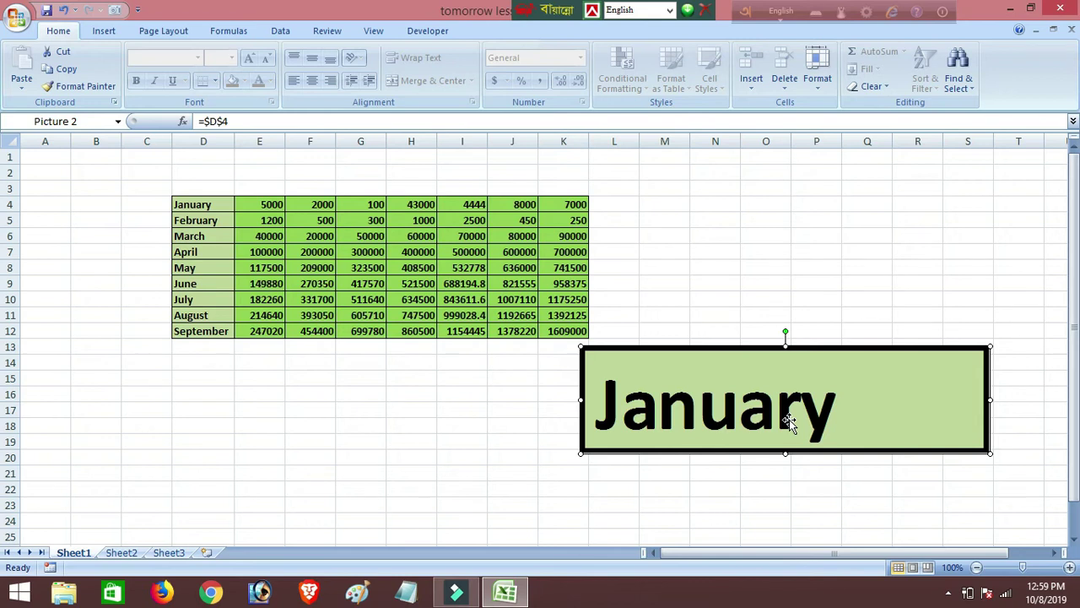
drag(808, 413, 447, 456)
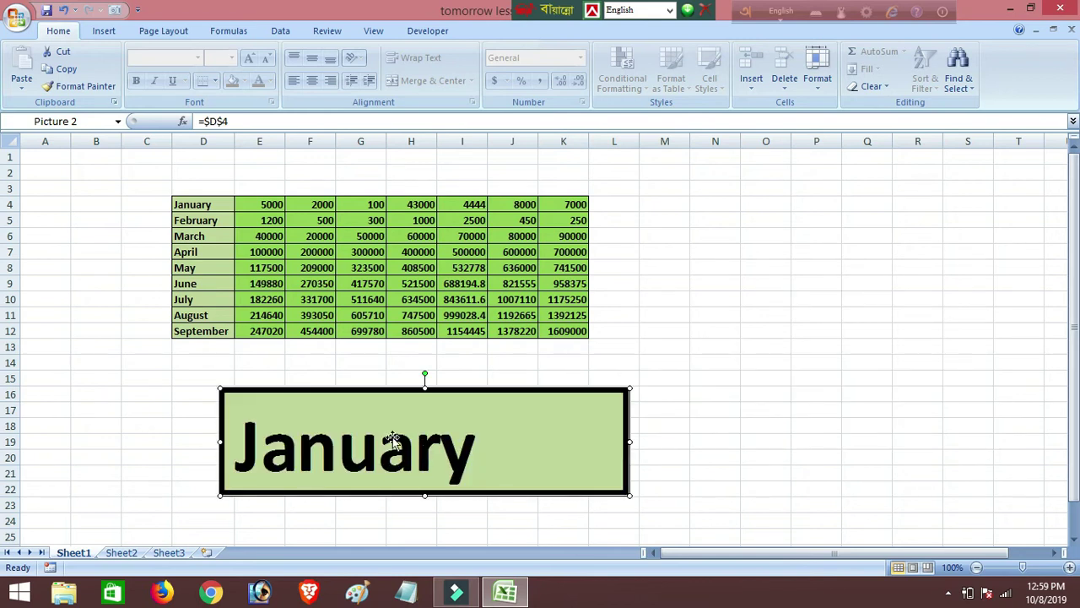
Step: Replace 'January' in D4 with 'friends'
click(198, 205)
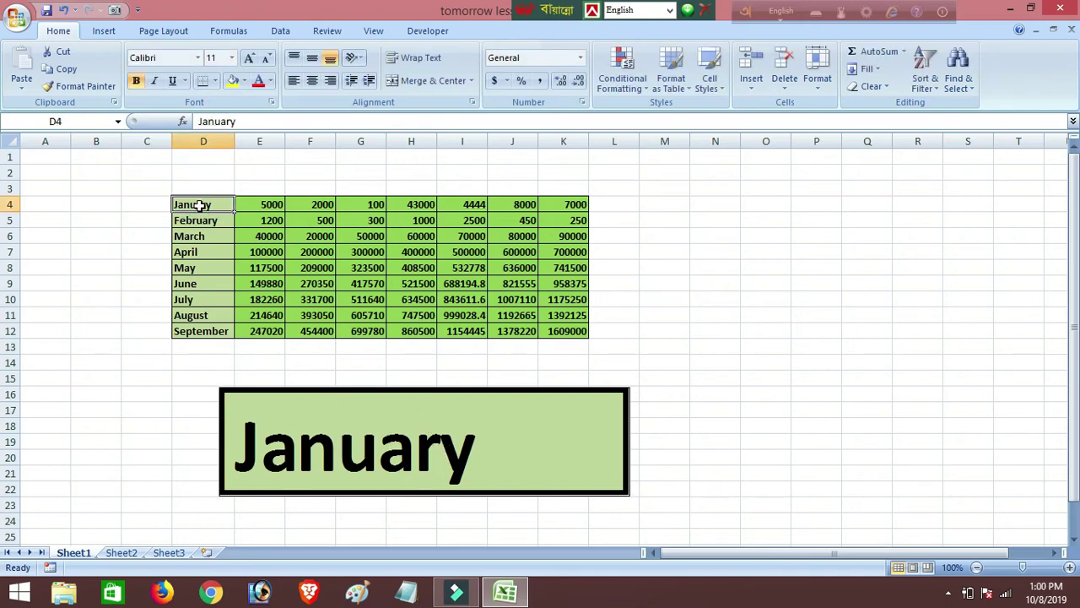
text(fri)
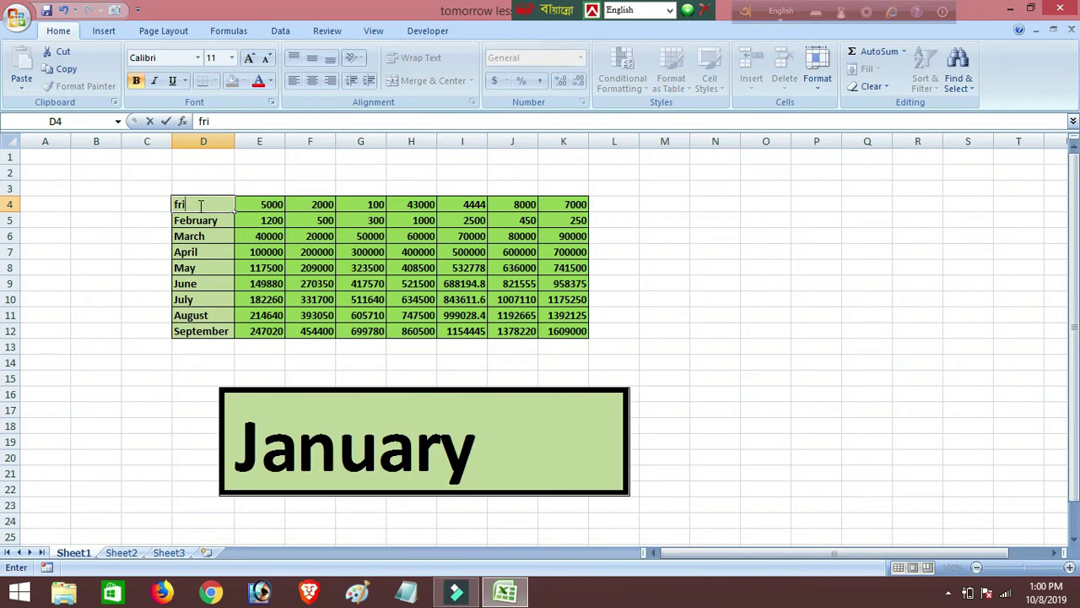
text(ends)
key(Return)
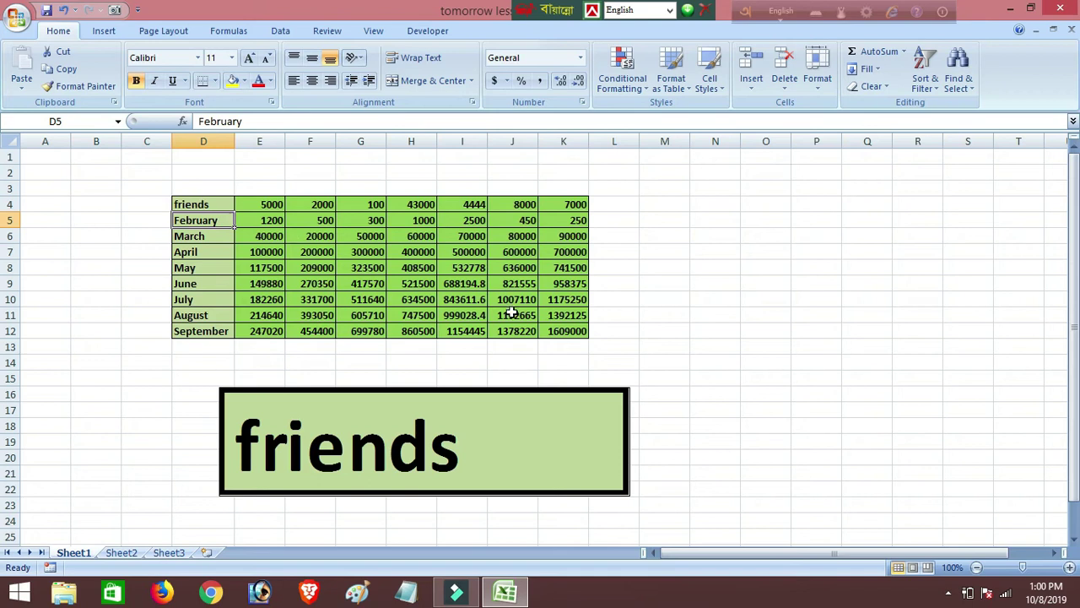
Step: Camera-snapshot D4:K12, place it near M4, move it lower, then select row D4:K4
drag(187, 203, 587, 331)
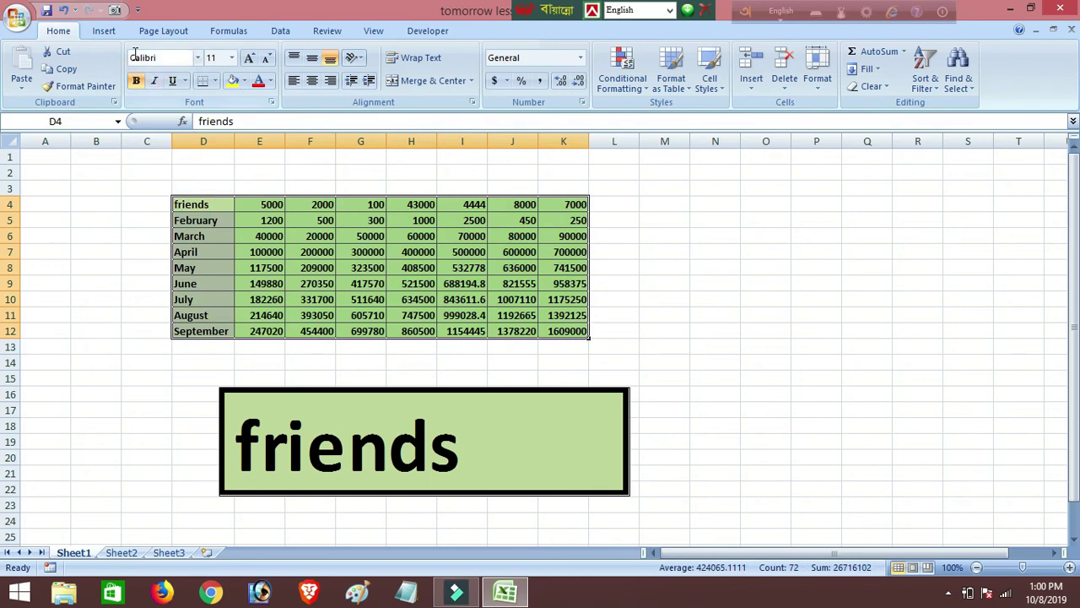
click(117, 11)
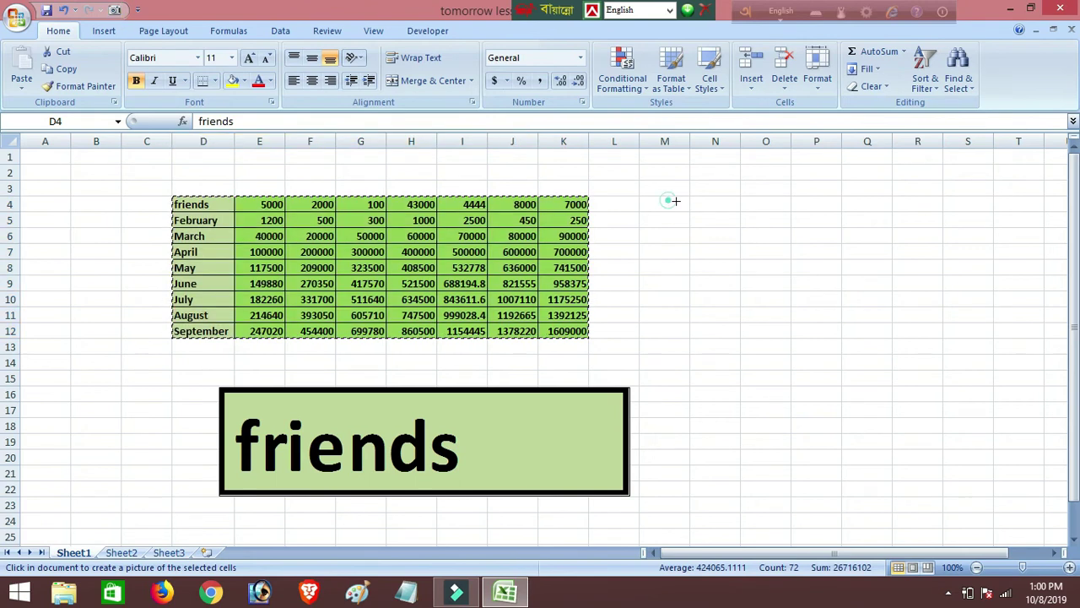
click(669, 201)
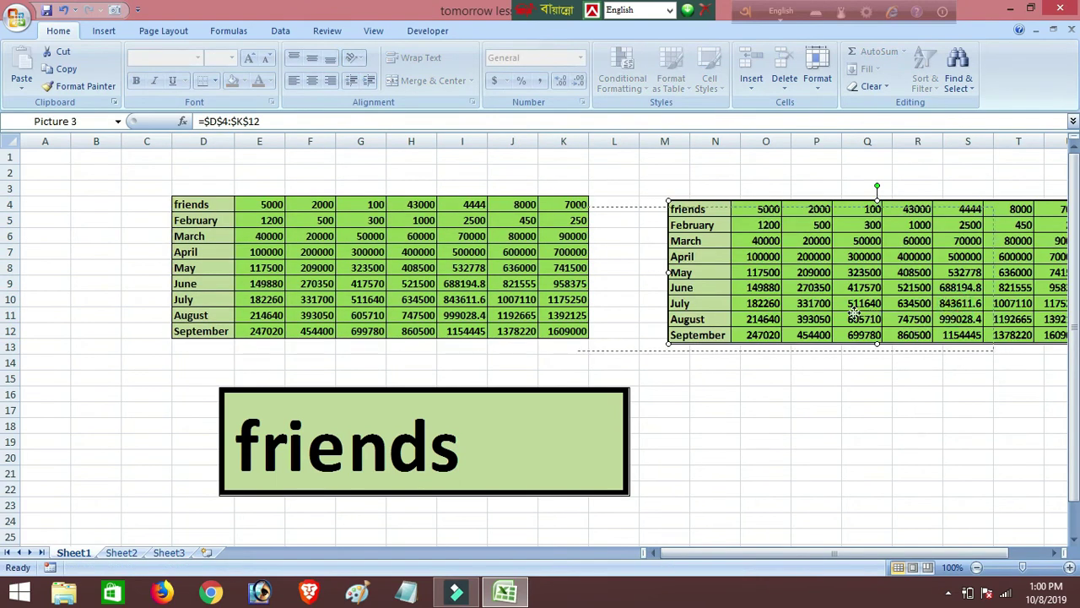
drag(956, 308, 870, 404)
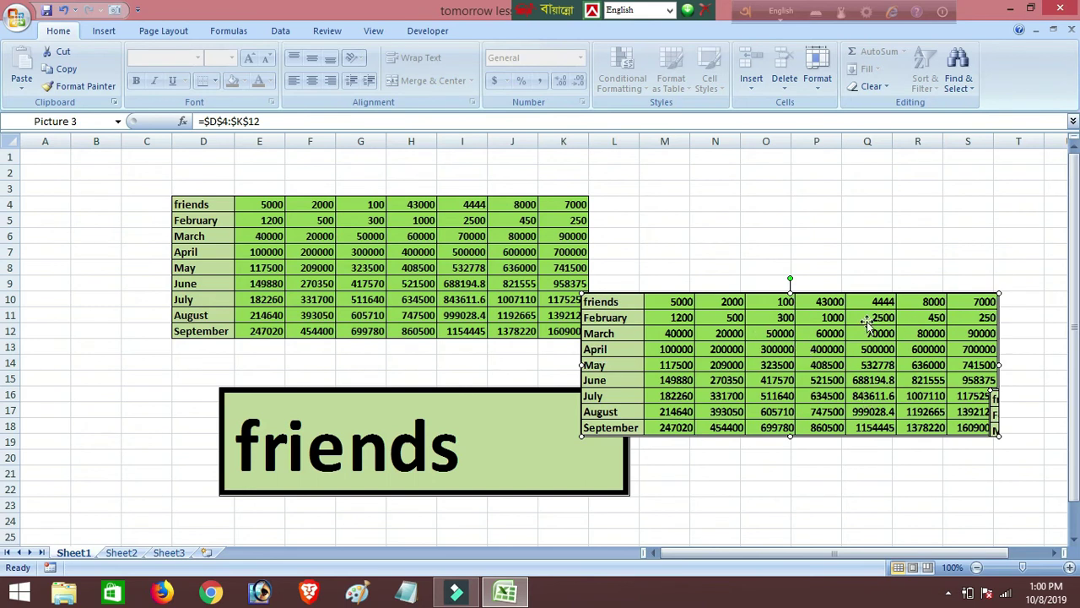
click(772, 353)
drag(815, 388, 857, 425)
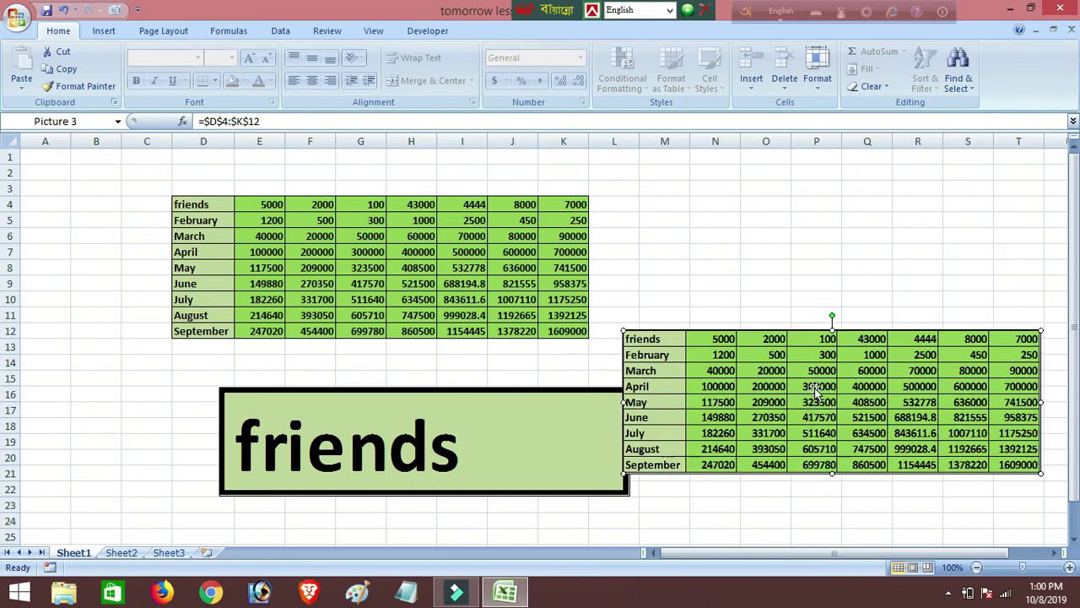
drag(207, 207, 551, 210)
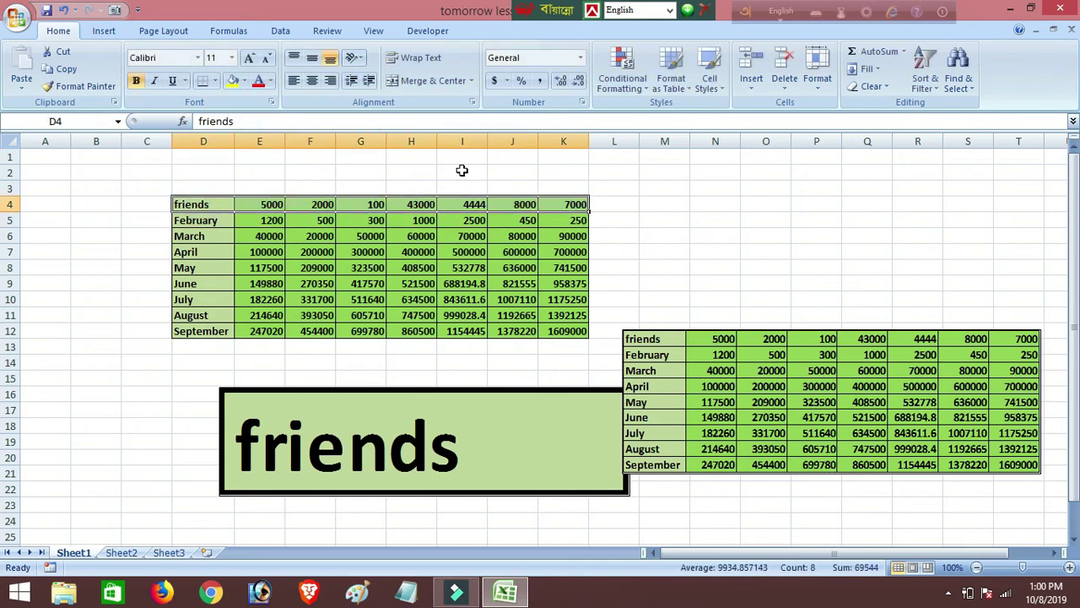
Step: Fill D4:K4 red and select the friends picture to confirm it turned red
click(242, 82)
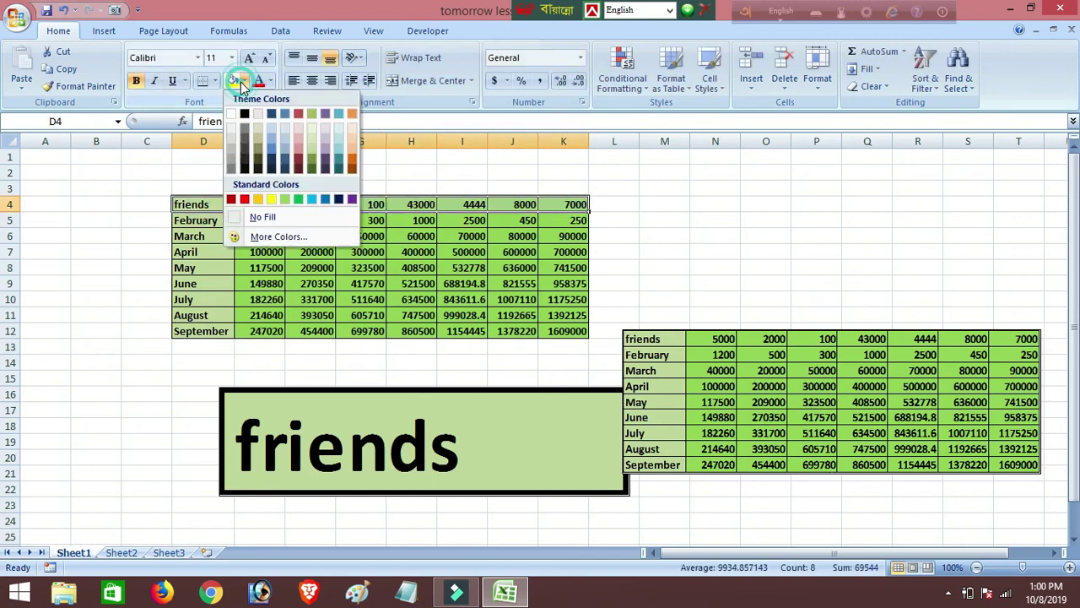
click(246, 200)
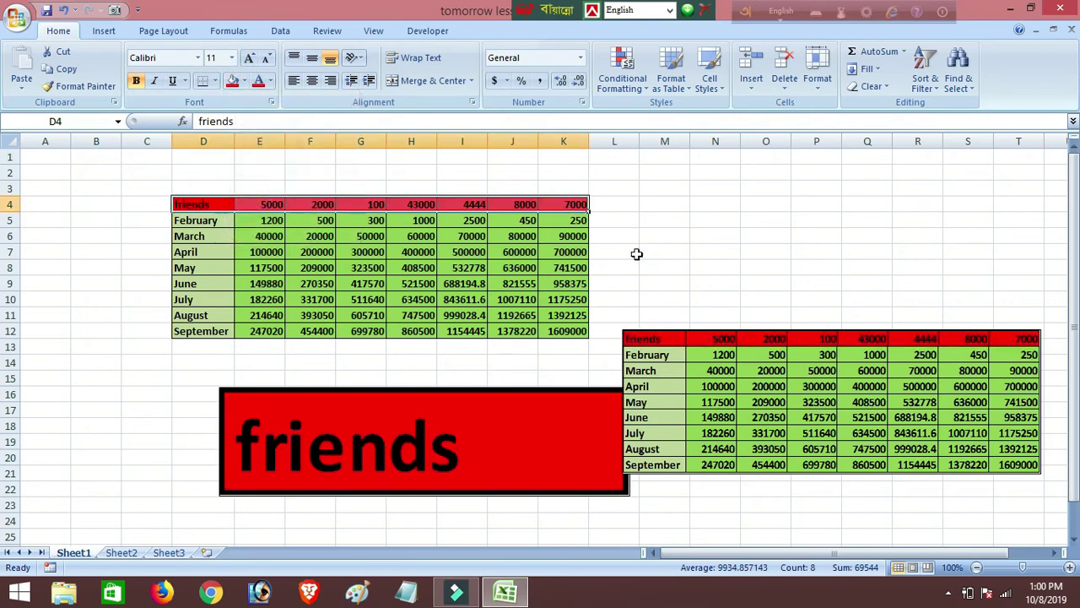
click(444, 458)
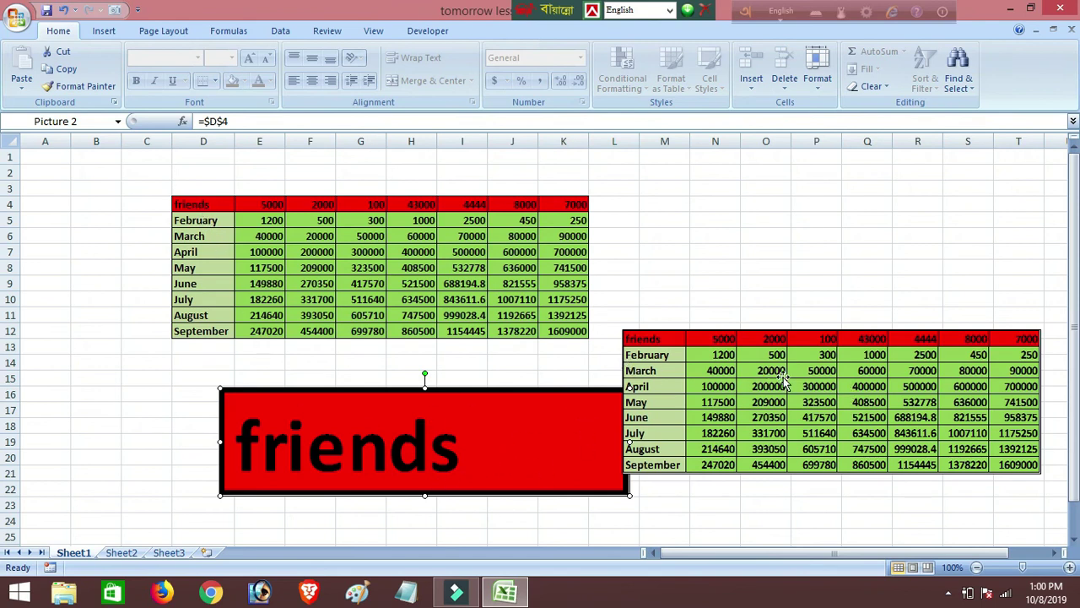
Step: Change D11 from 'August' to 'academy' and drag the table picture up to rows 8–16
click(210, 315)
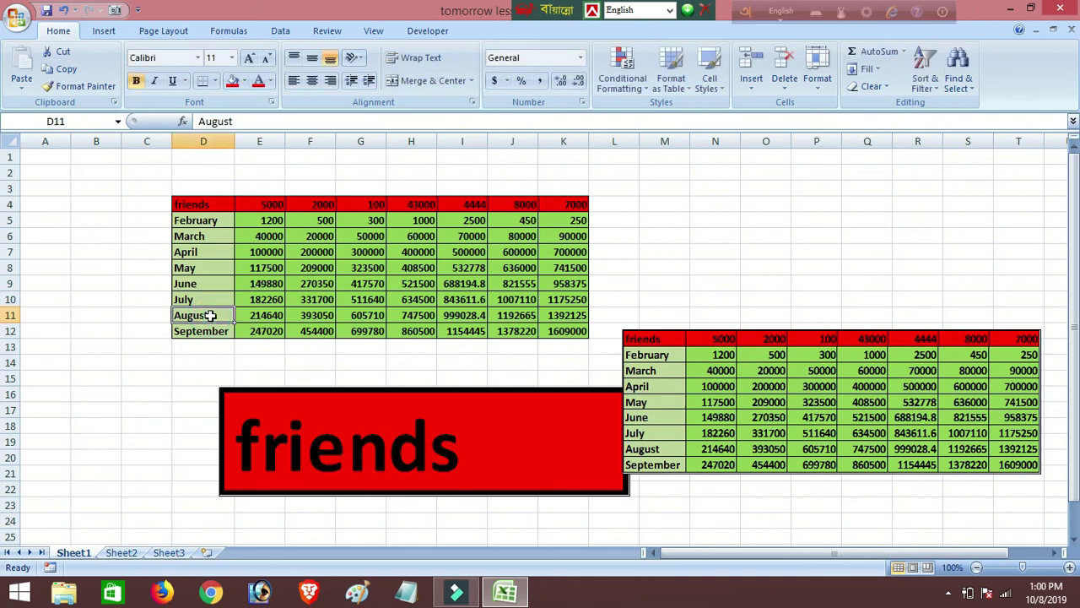
text(academy)
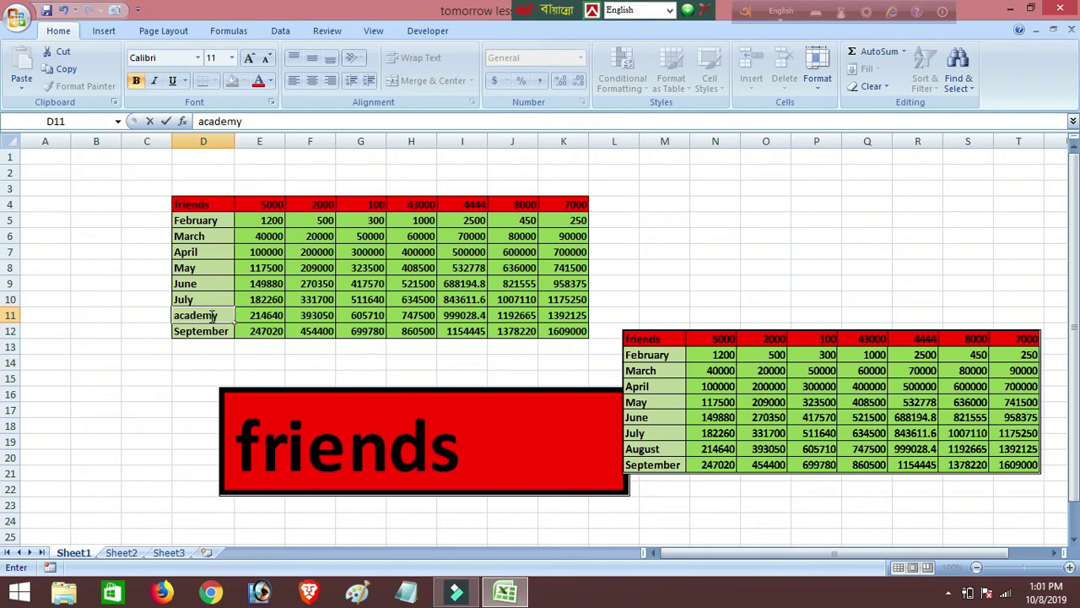
key(Return)
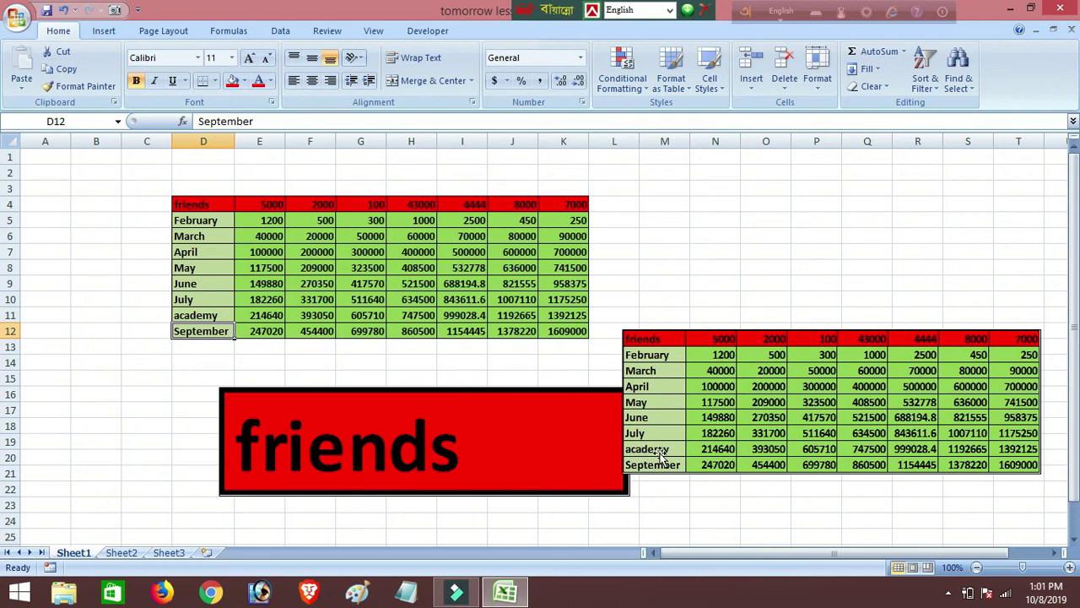
mouse_move(779, 411)
mouse_down()
mouse_move(747, 377)
mouse_move(773, 338)
mouse_up()
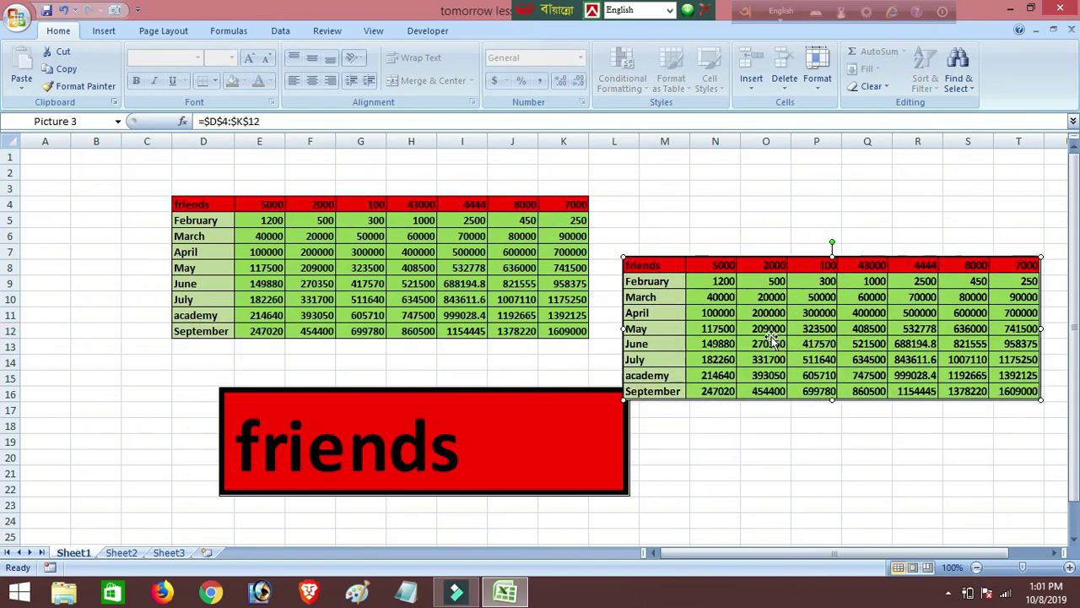